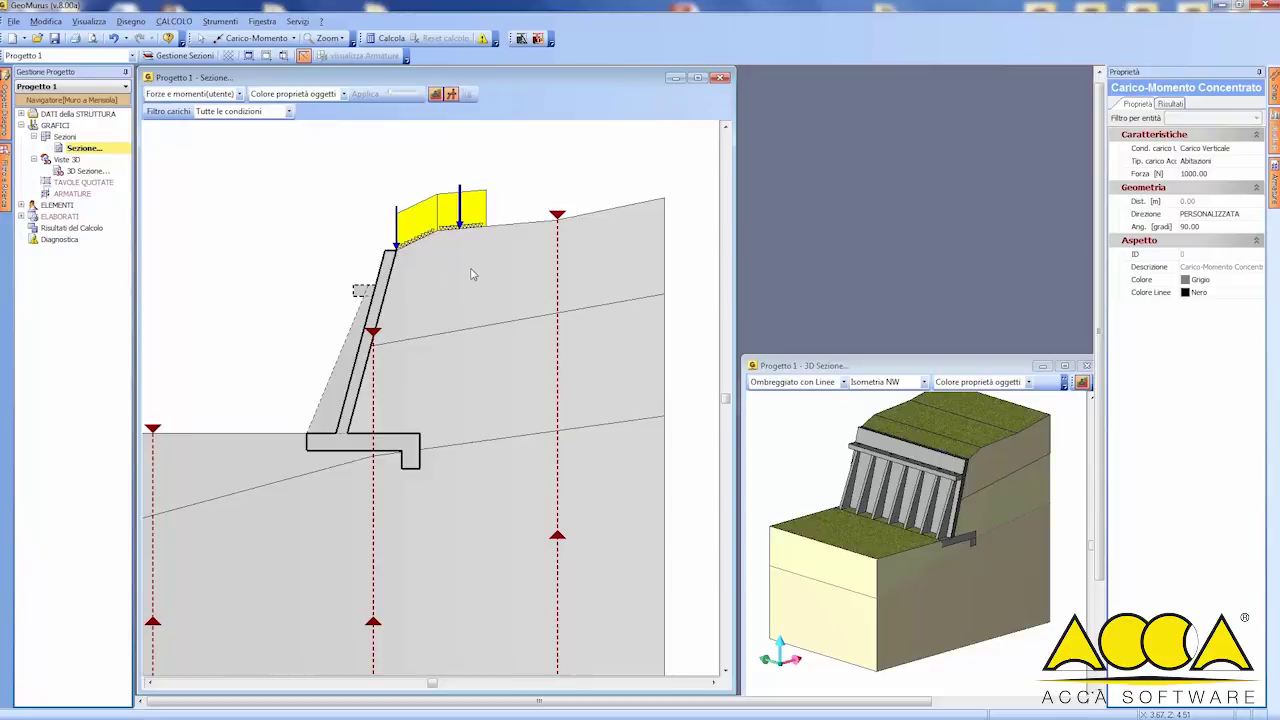
left_click(200, 94)
left_click(188, 108)
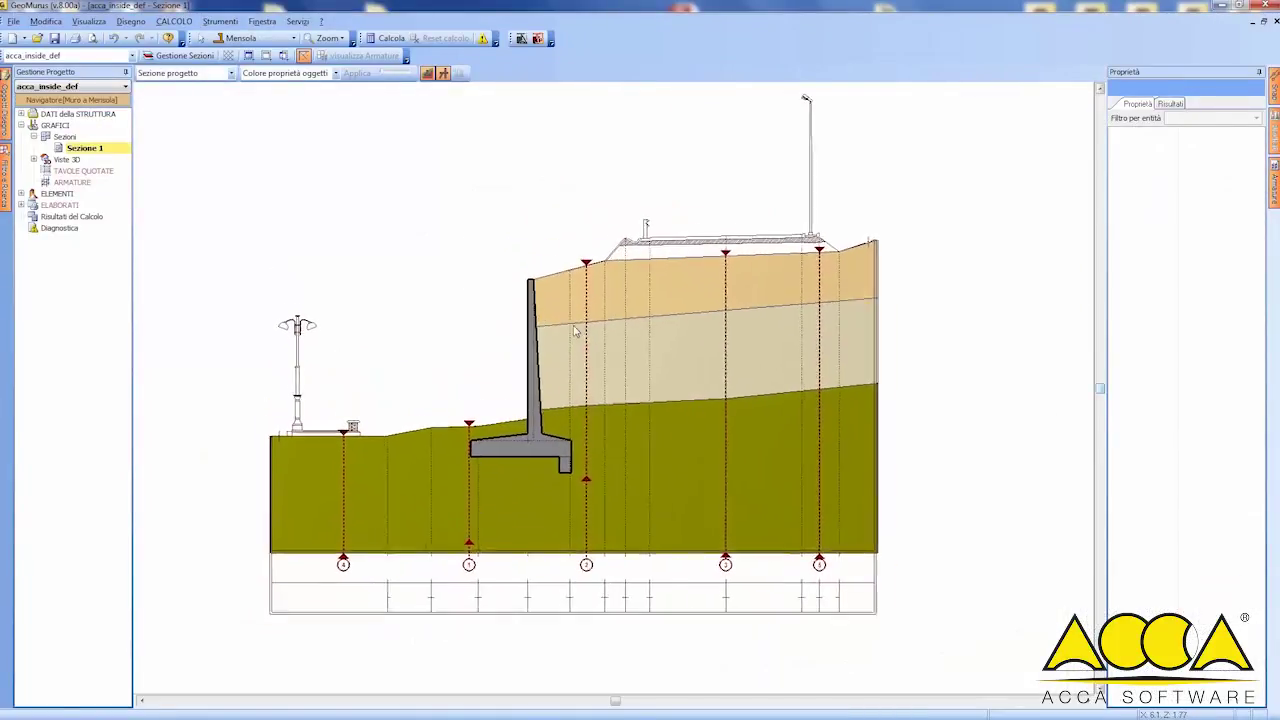
Inspect the properties of the imported DXF/DWG drawing in Sezione 1 and clear the selection
left_click(749, 263)
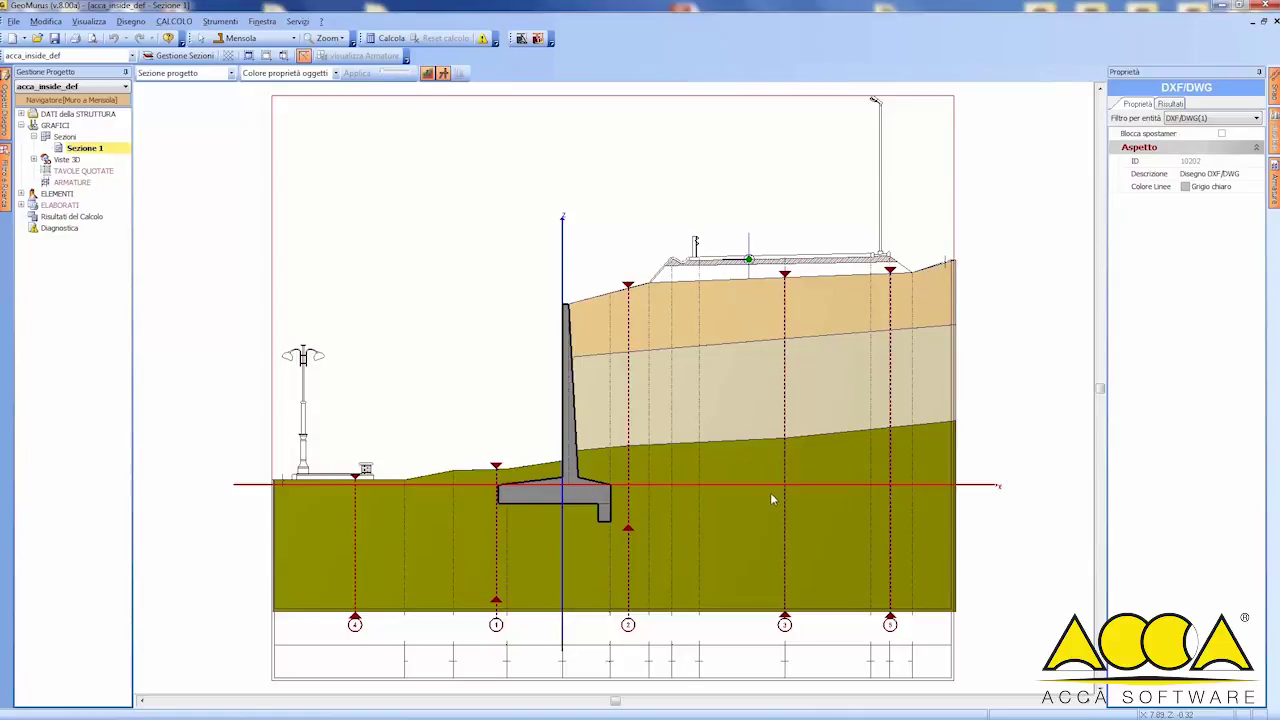
scroll(771, 495, "down", 1)
key("Escape")
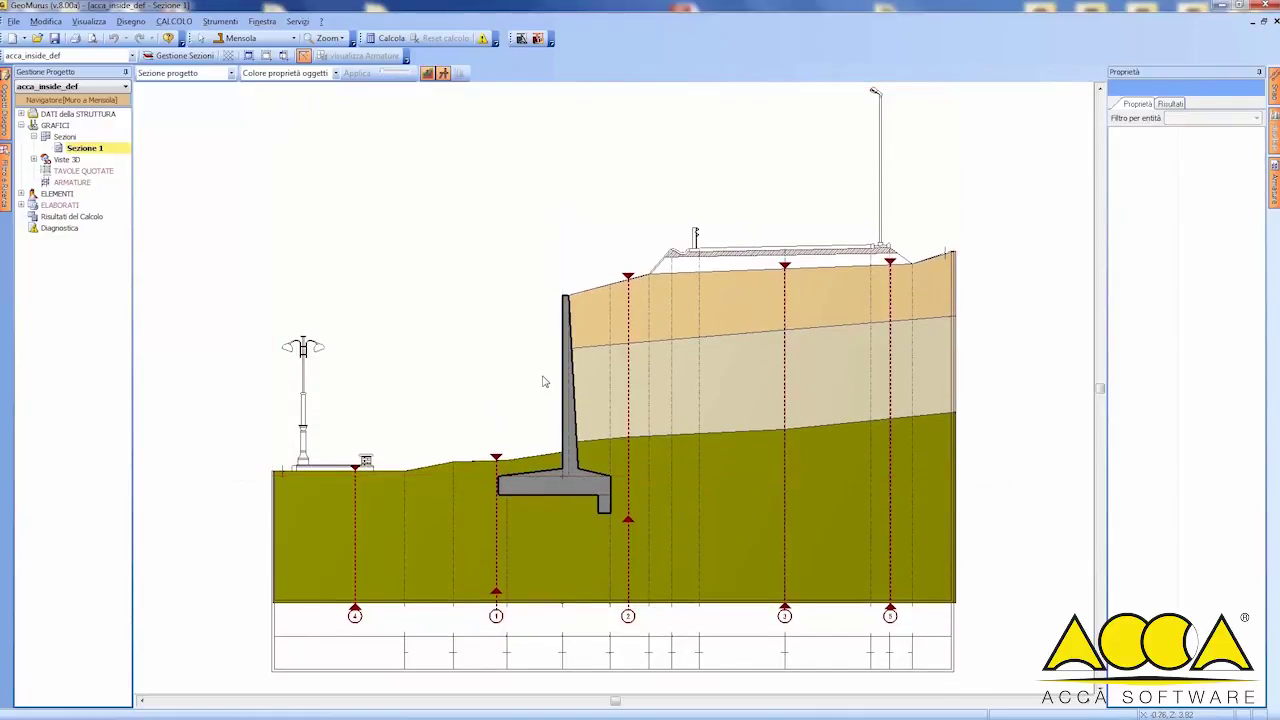
Set the reference standard to NTC 2018 in the structure's general data and display the calculation preferences
left_click(21, 114)
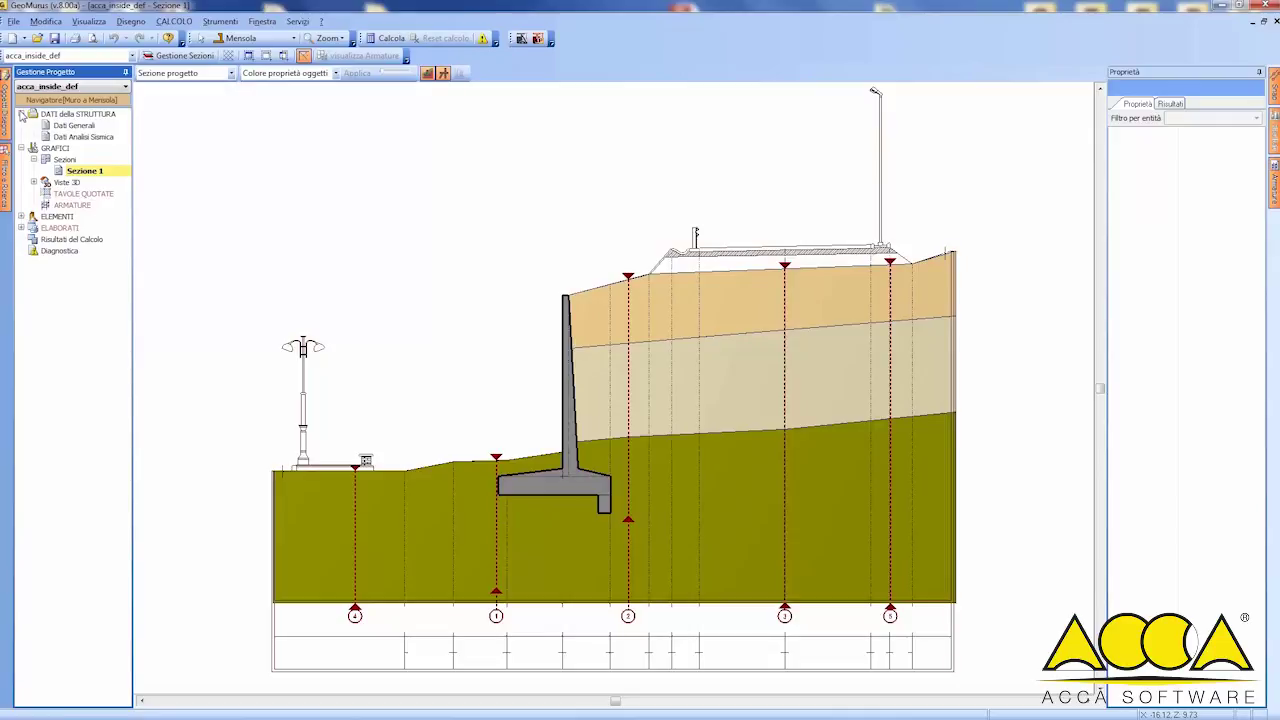
left_click(80, 127)
left_click(82, 130)
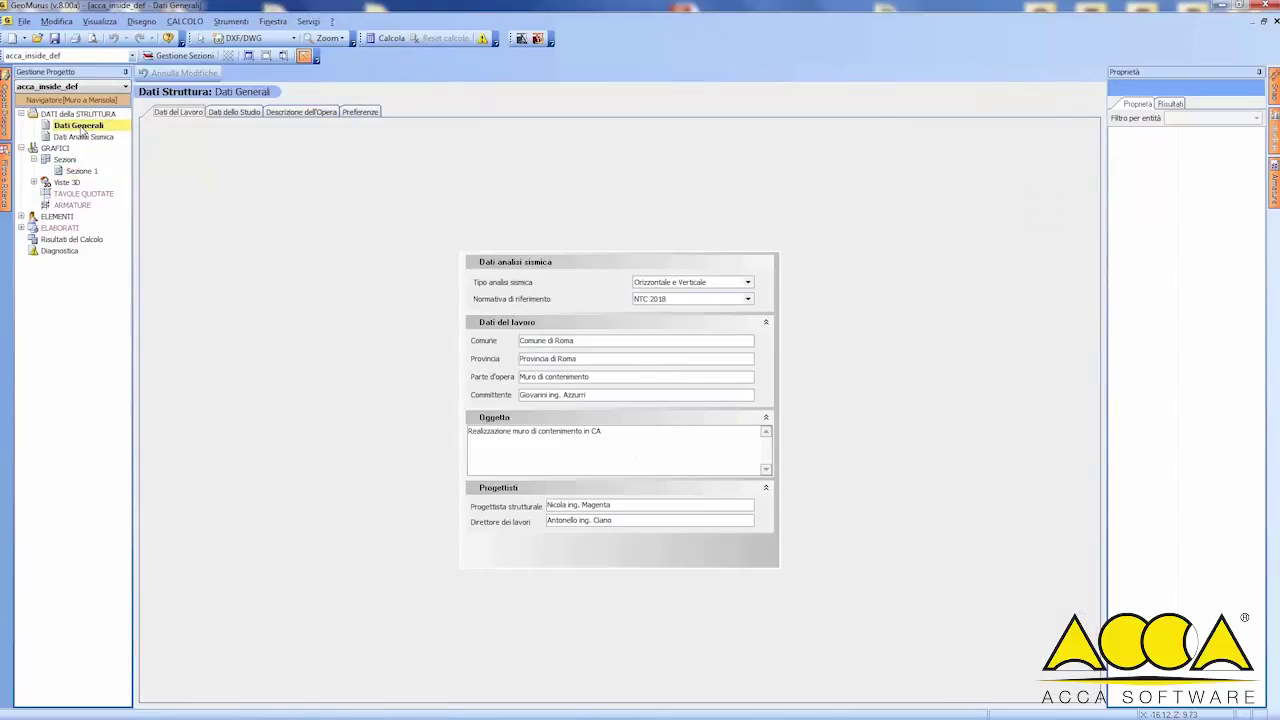
left_click(748, 299)
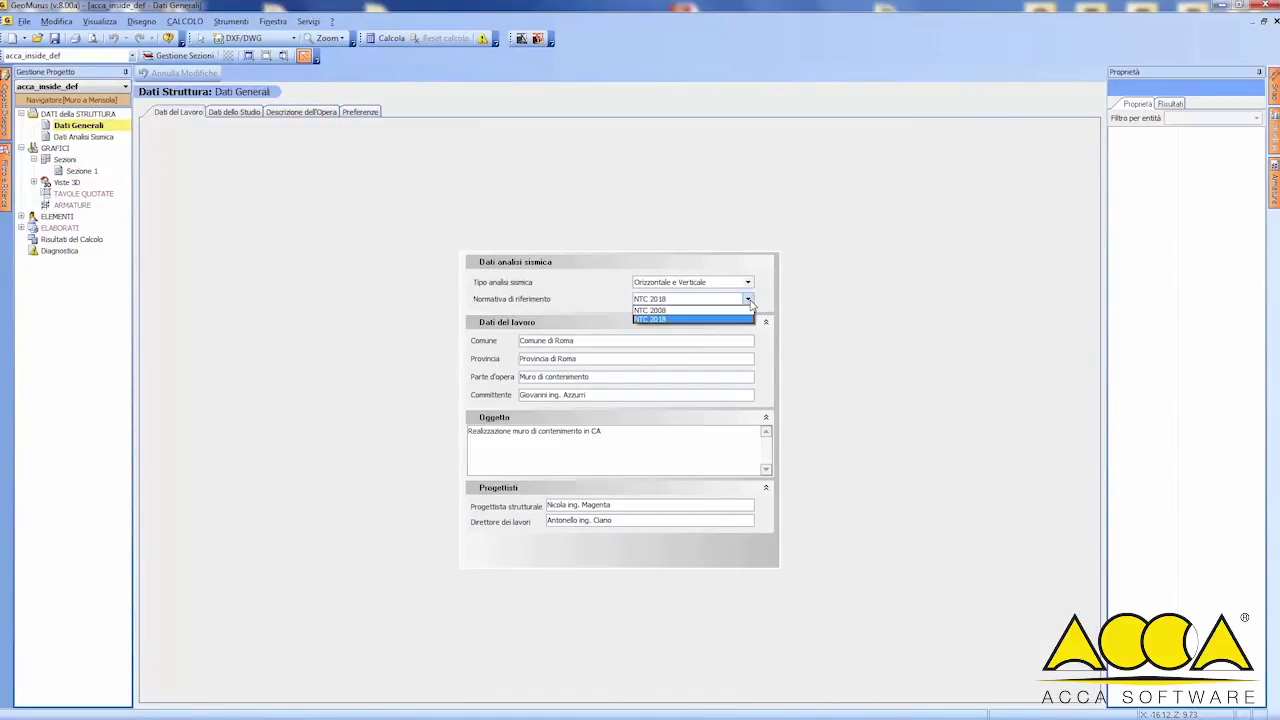
left_click(668, 319)
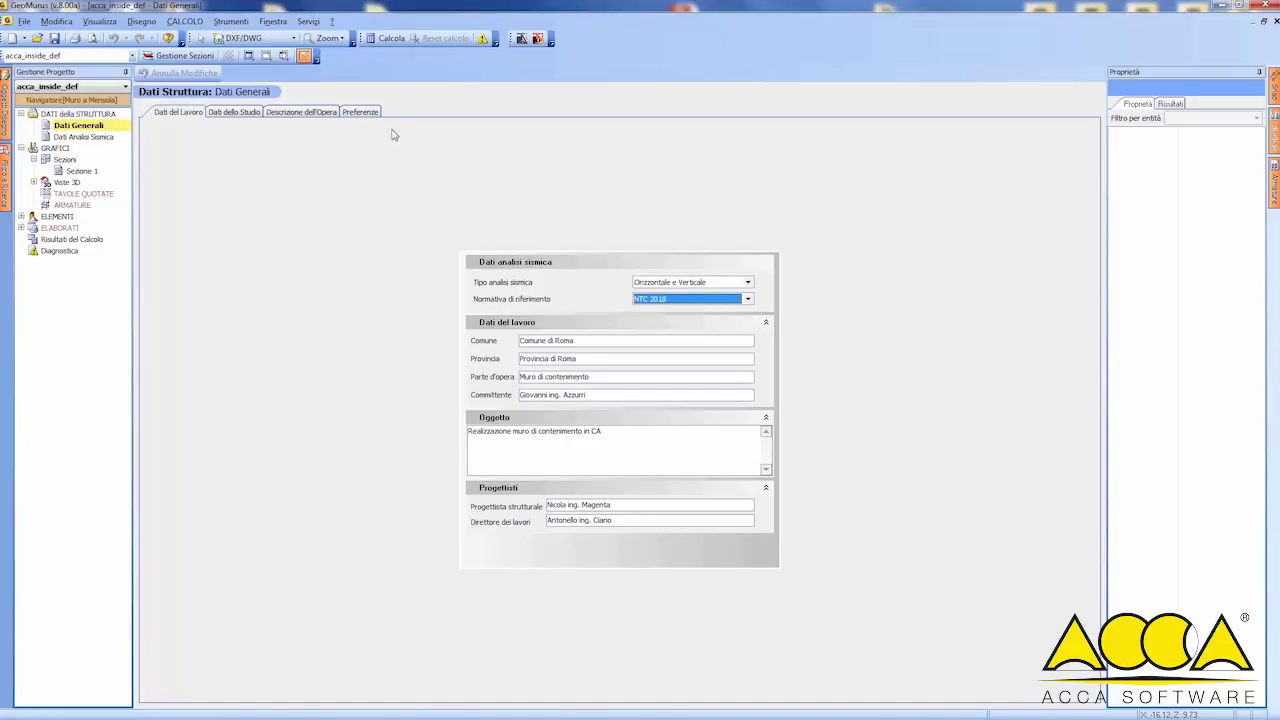
left_click(362, 112)
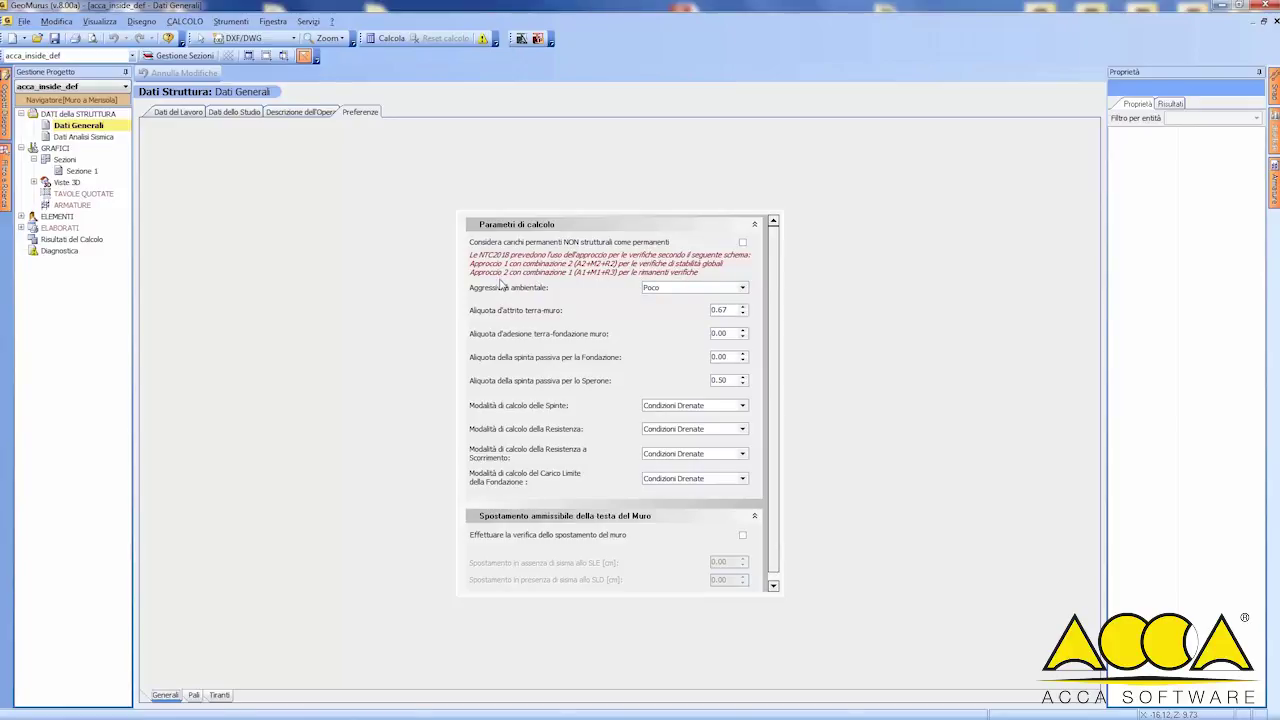
Open the seismic analysis data and examine the site's seismic action parameters
left_click(100, 137)
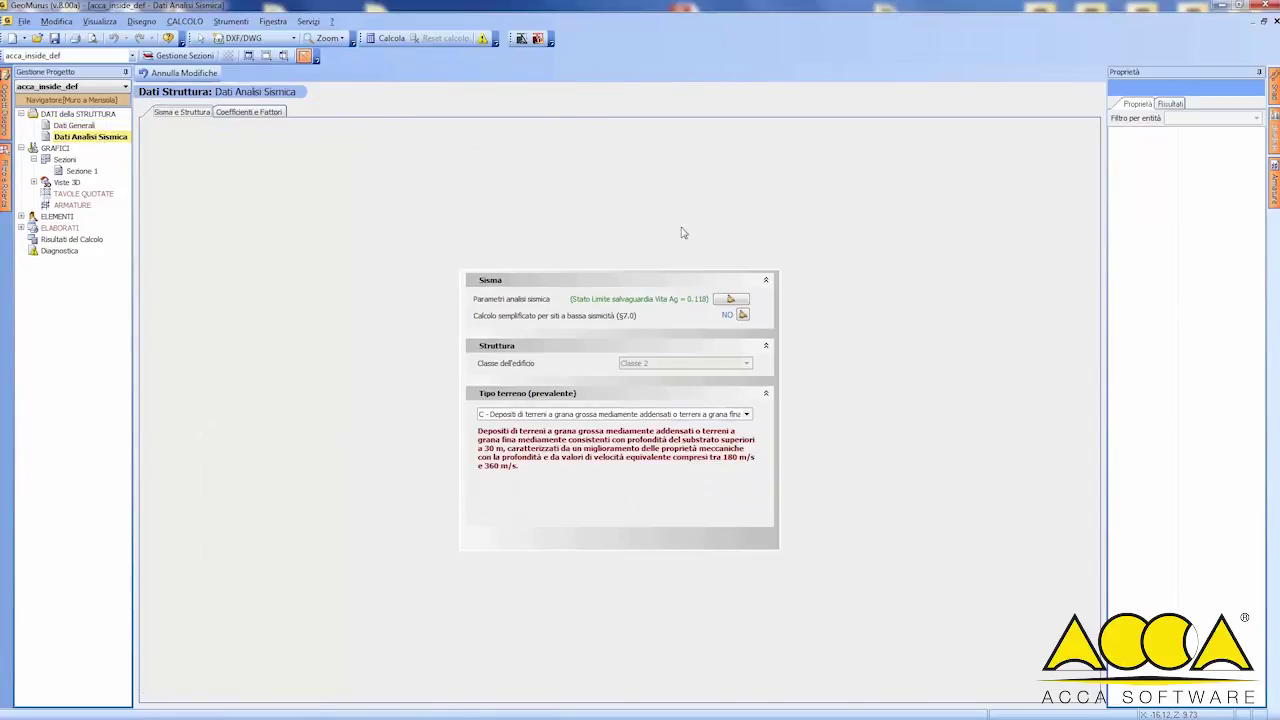
left_click(731, 299)
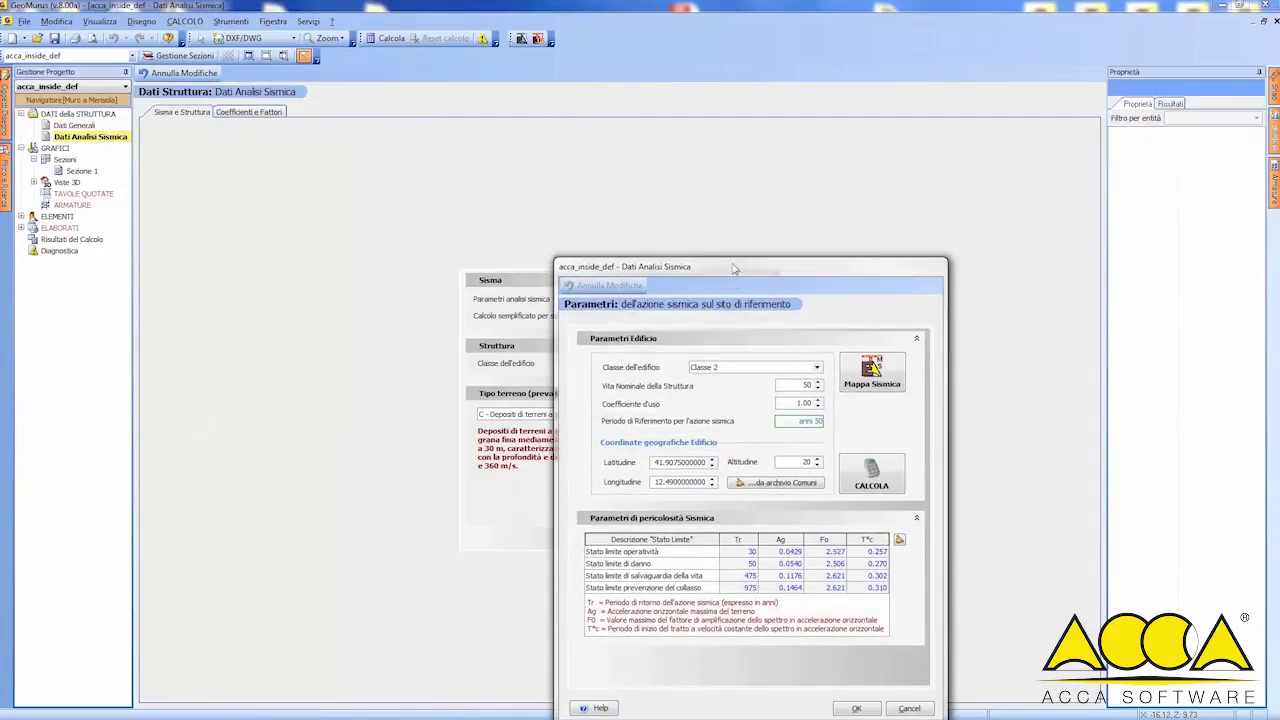
left_click_drag(738, 277, 578, 180)
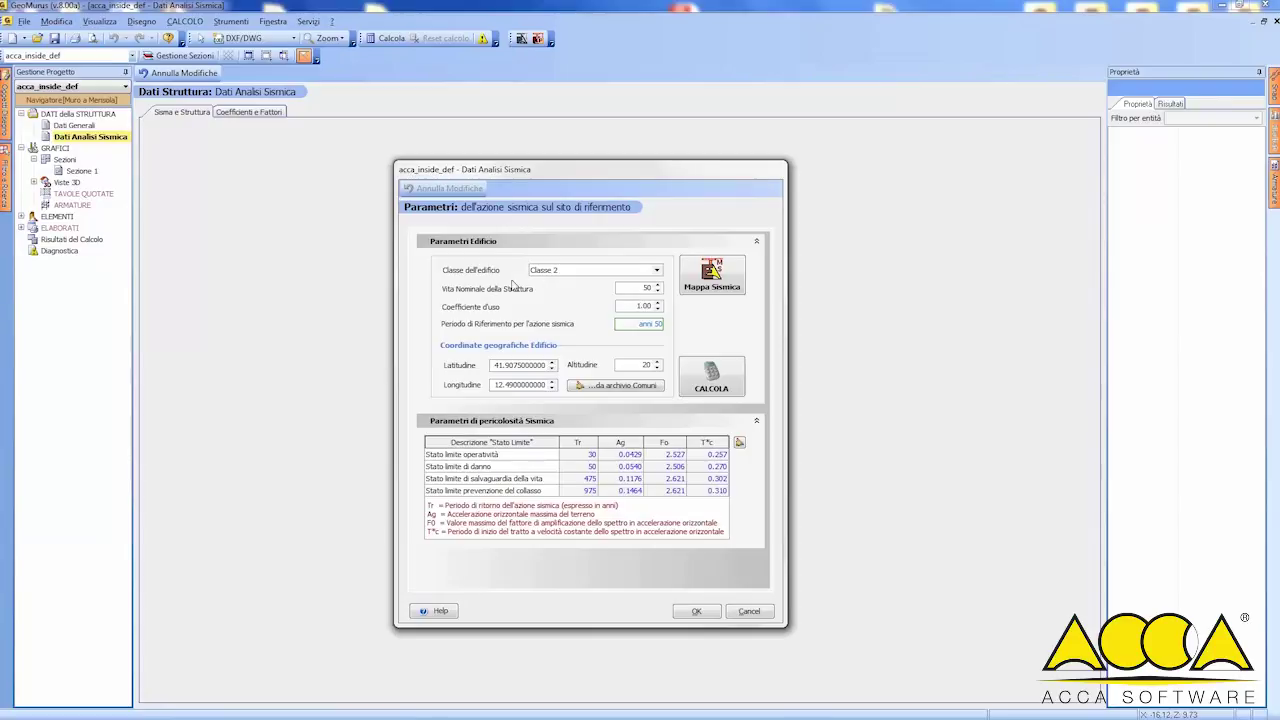
left_click_drag(575, 175, 583, 176)
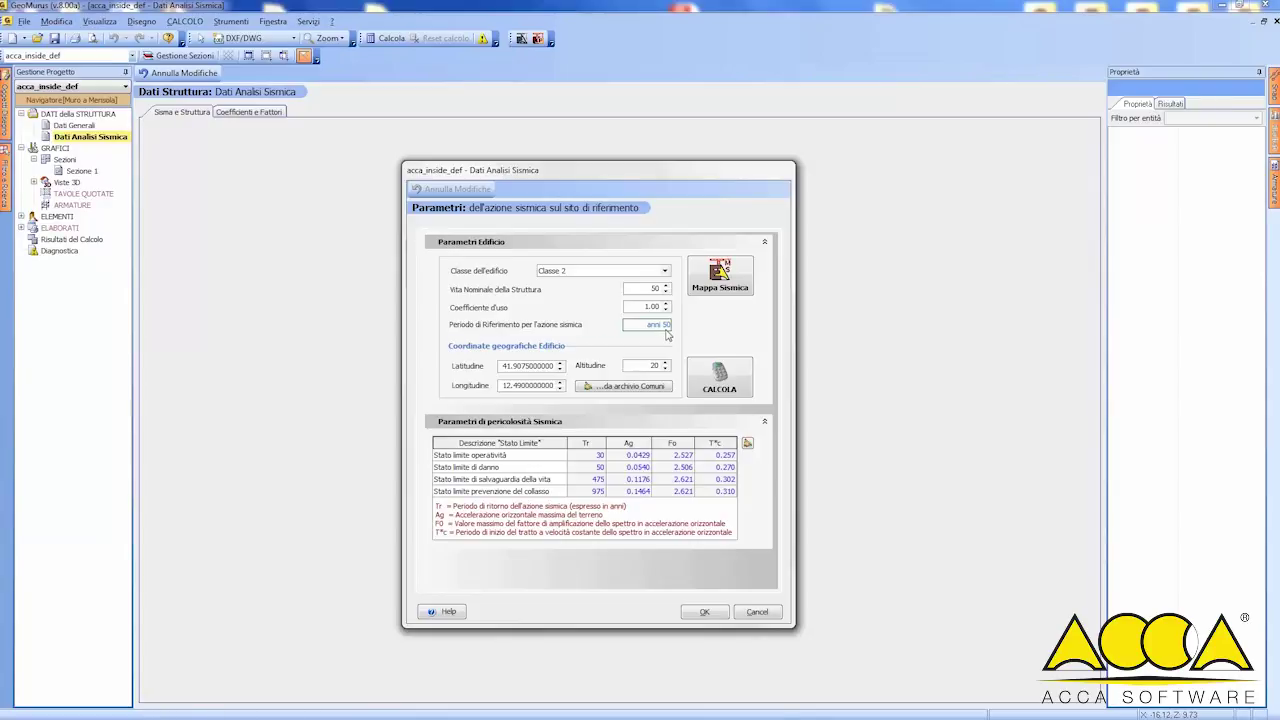
Try building Classe 4 with a higher usage coefficient, return to Classe 2 and discard the seismic parameter changes
left_click(665, 271)
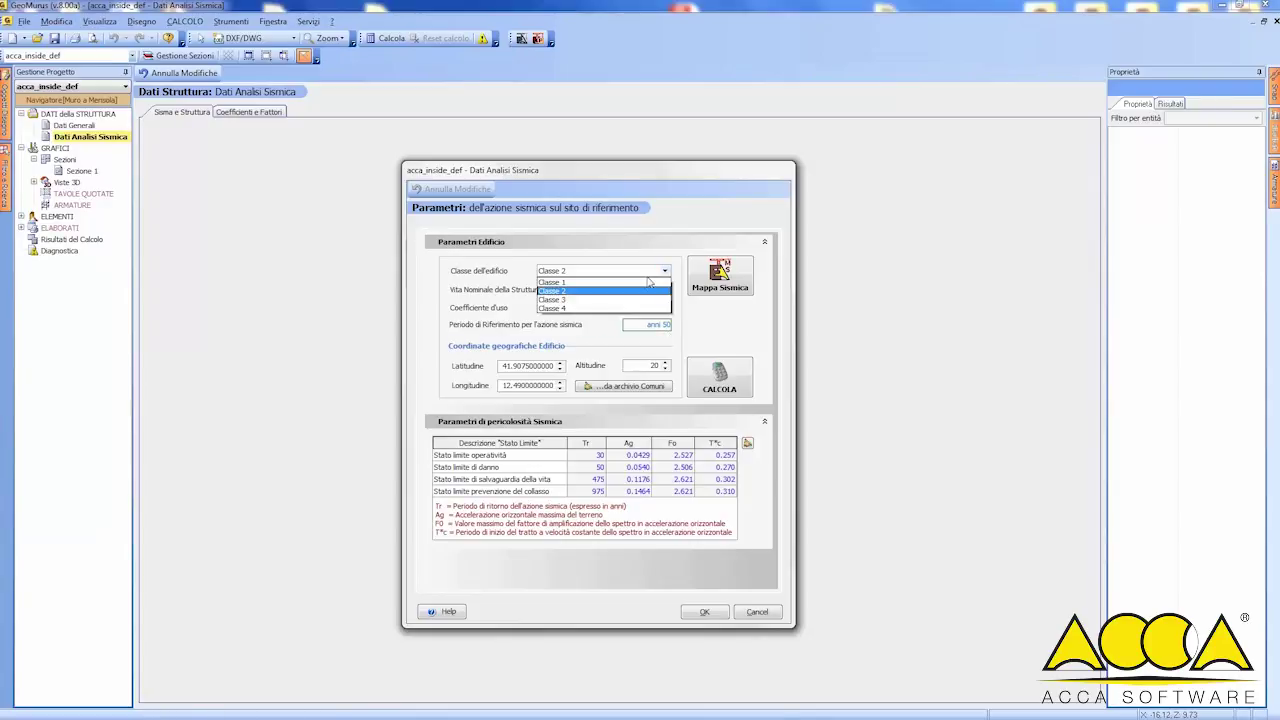
left_click(586, 314)
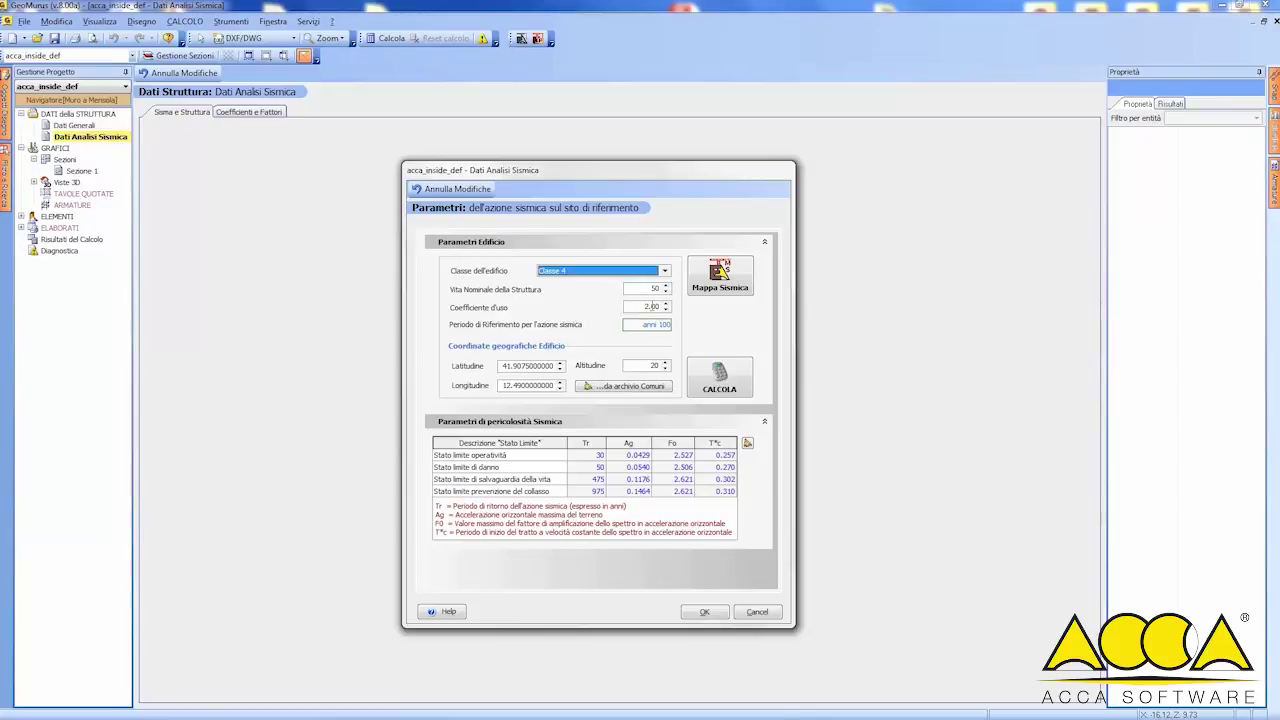
left_click(666, 304)
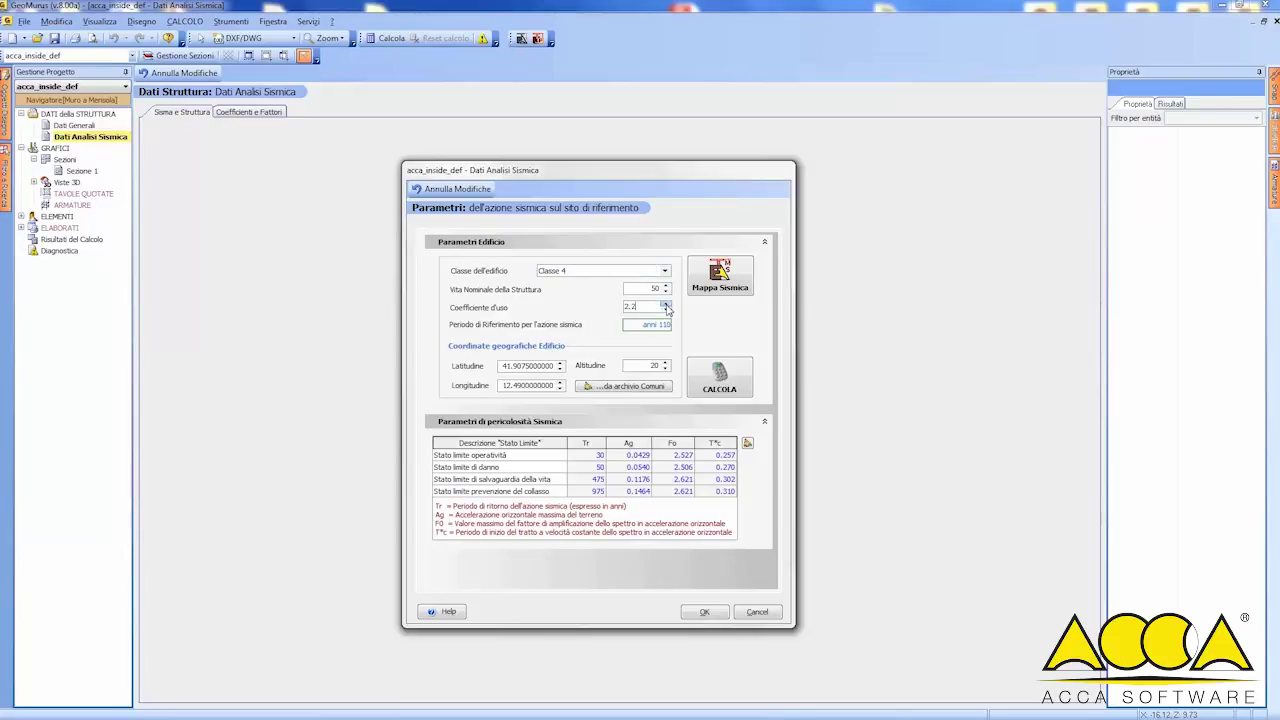
left_click(666, 305)
left_click(664, 270)
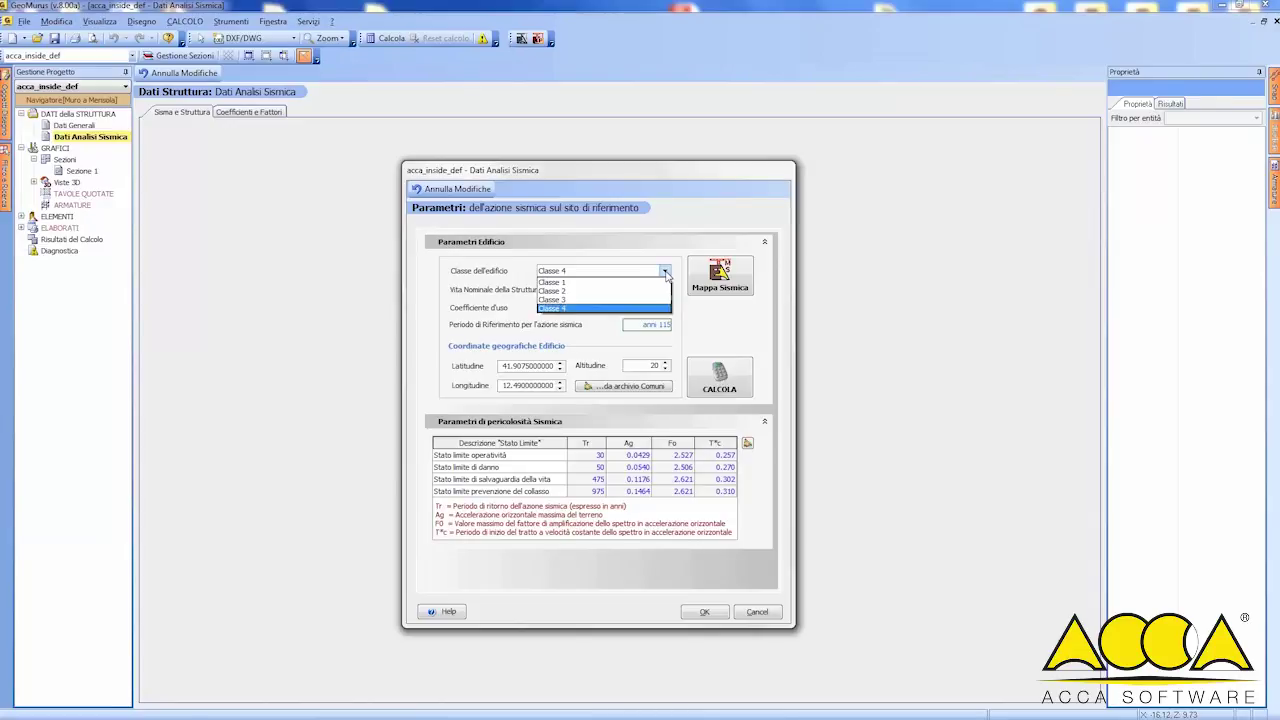
left_click(586, 291)
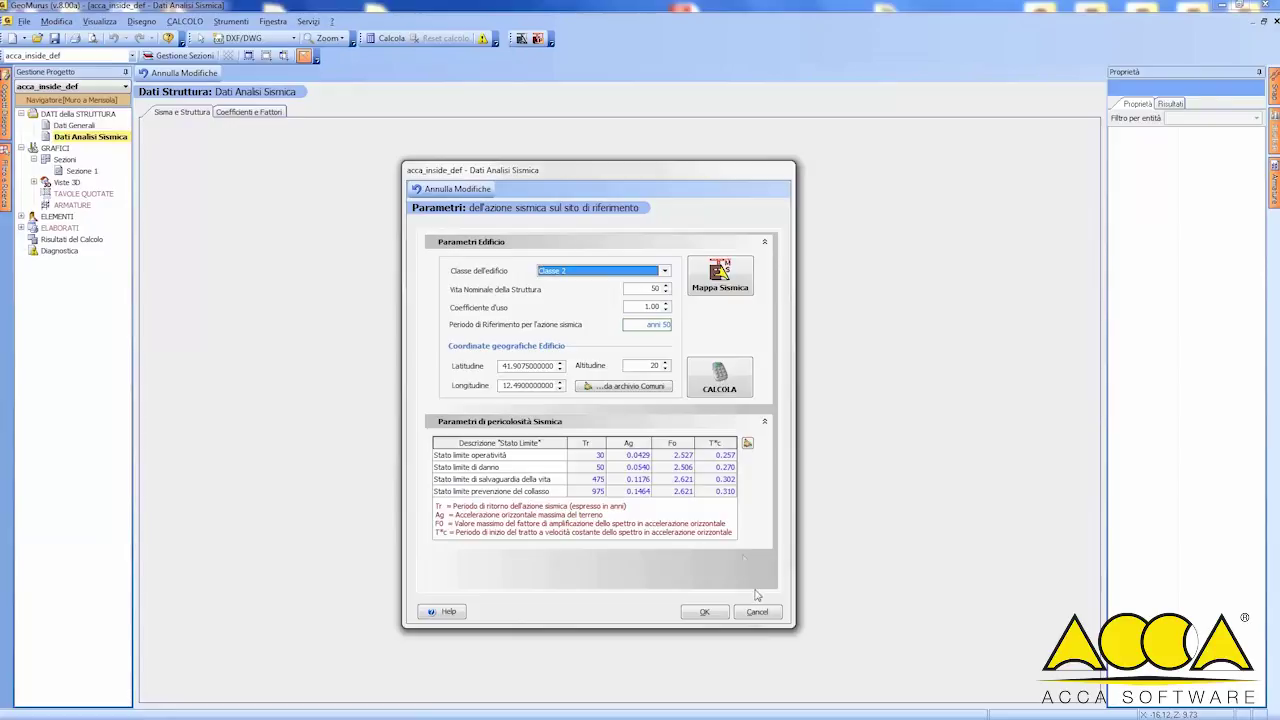
left_click(766, 617)
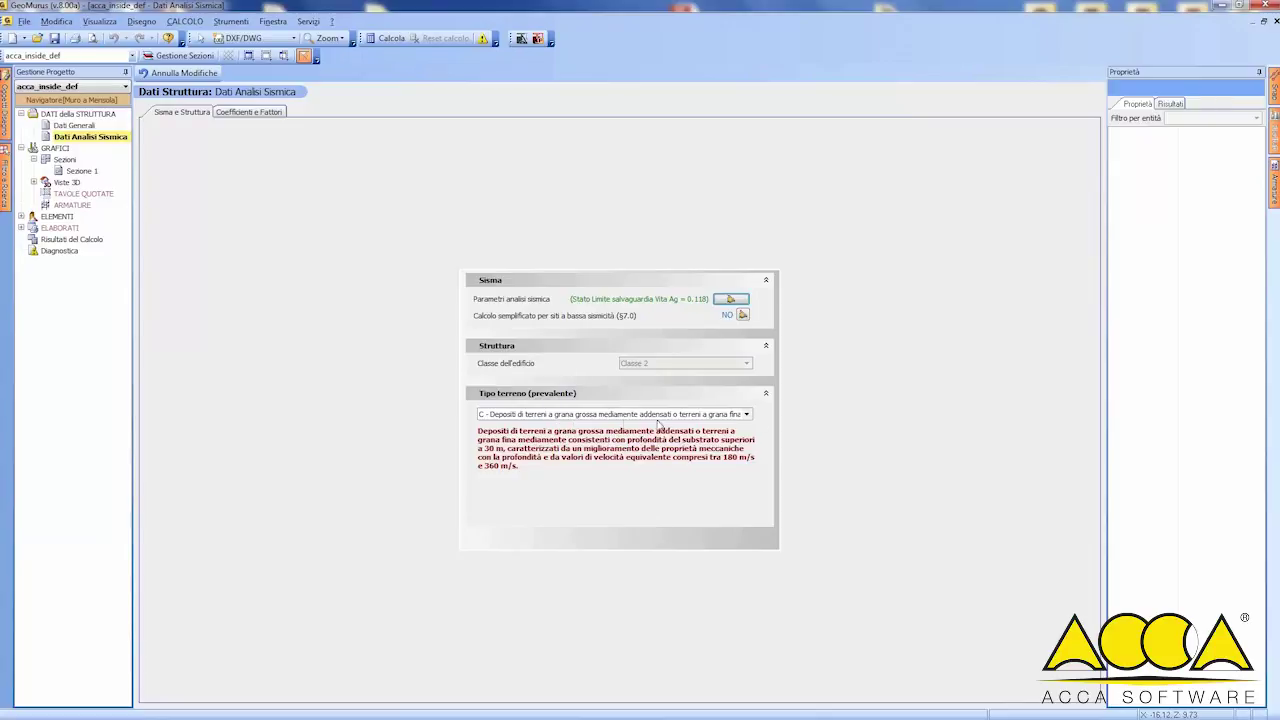
Select prevailing soil type C, medium-dense coarse-grained or medium-stiff fine-grained deposits, for the seismic analysis
left_click(746, 414)
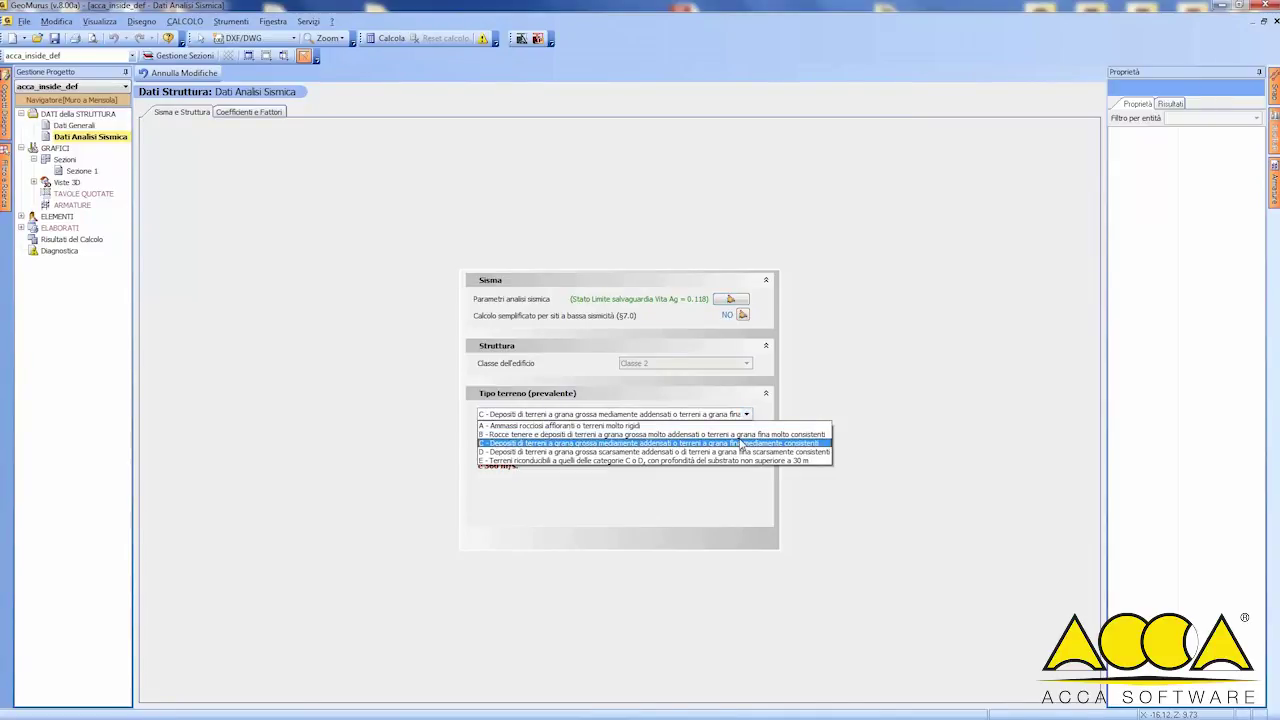
left_click(742, 443)
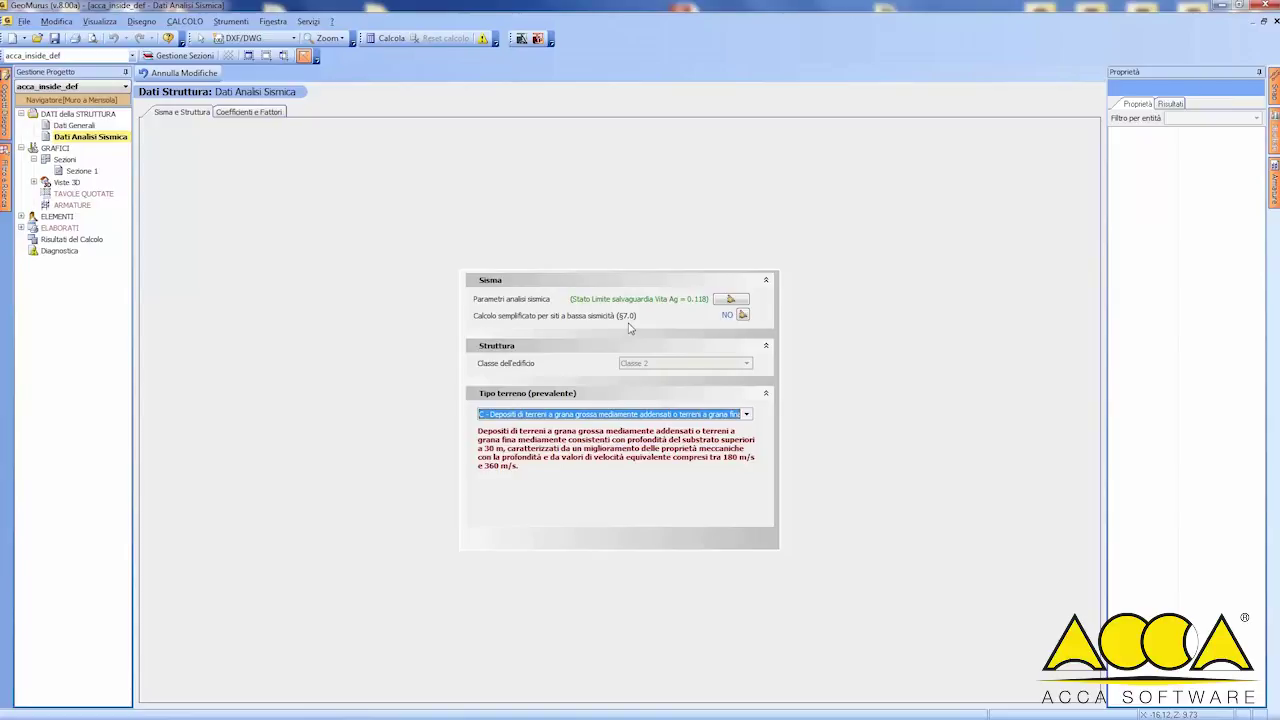
Check the simplified calculation option for low-seismicity sites, cancel it, and view the seismic coefficients and factors
left_click(742, 315)
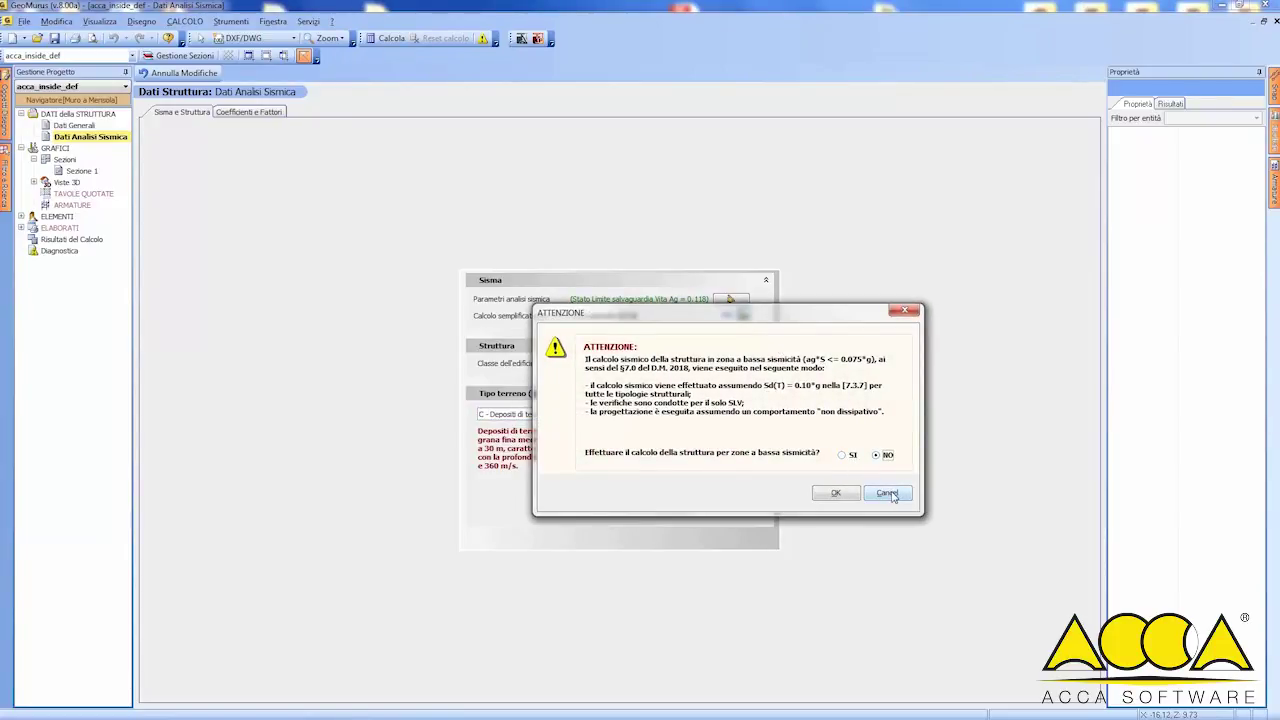
left_click(889, 494)
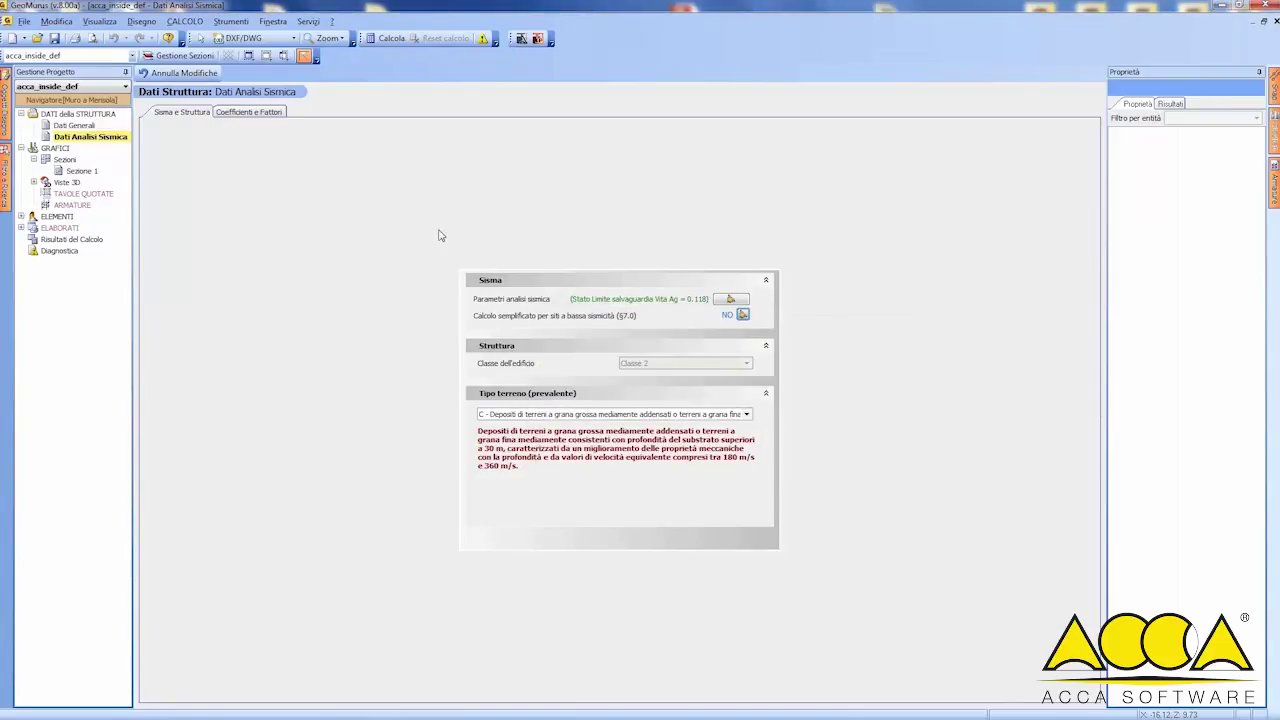
left_click(266, 114)
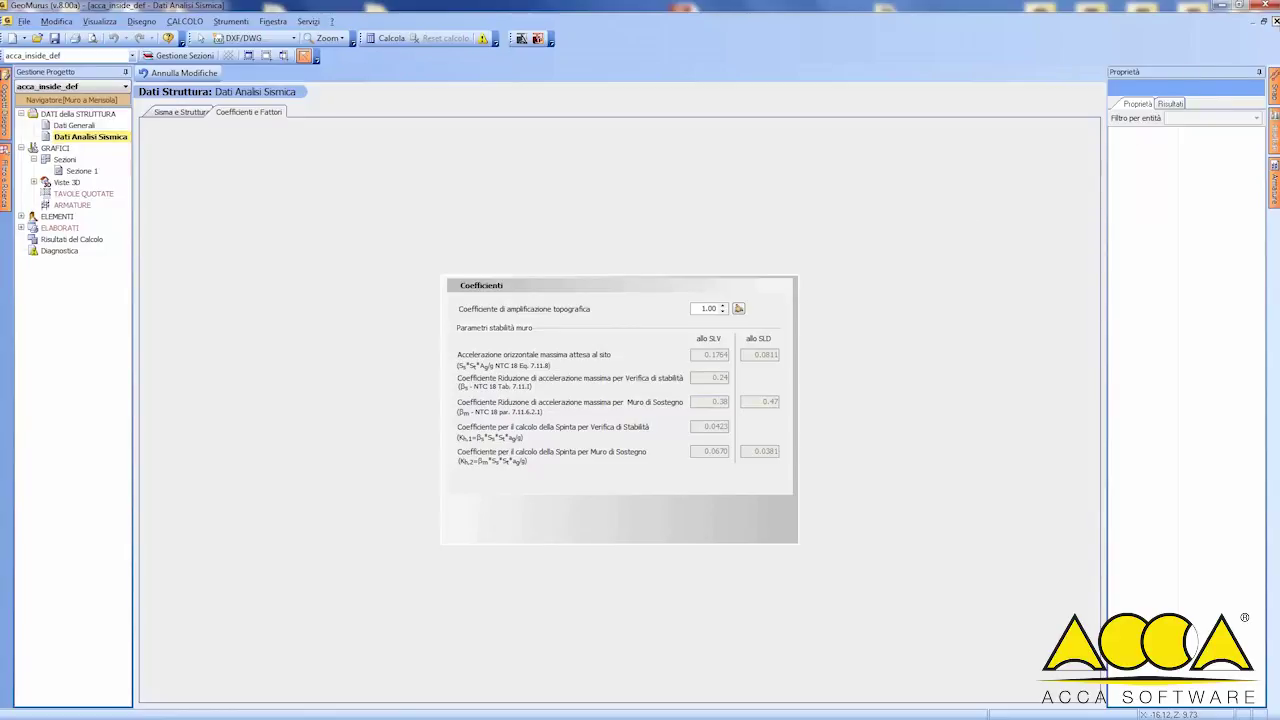
Return to the Sezione 1 drawing and run the retaining wall calculation
left_click(84, 171)
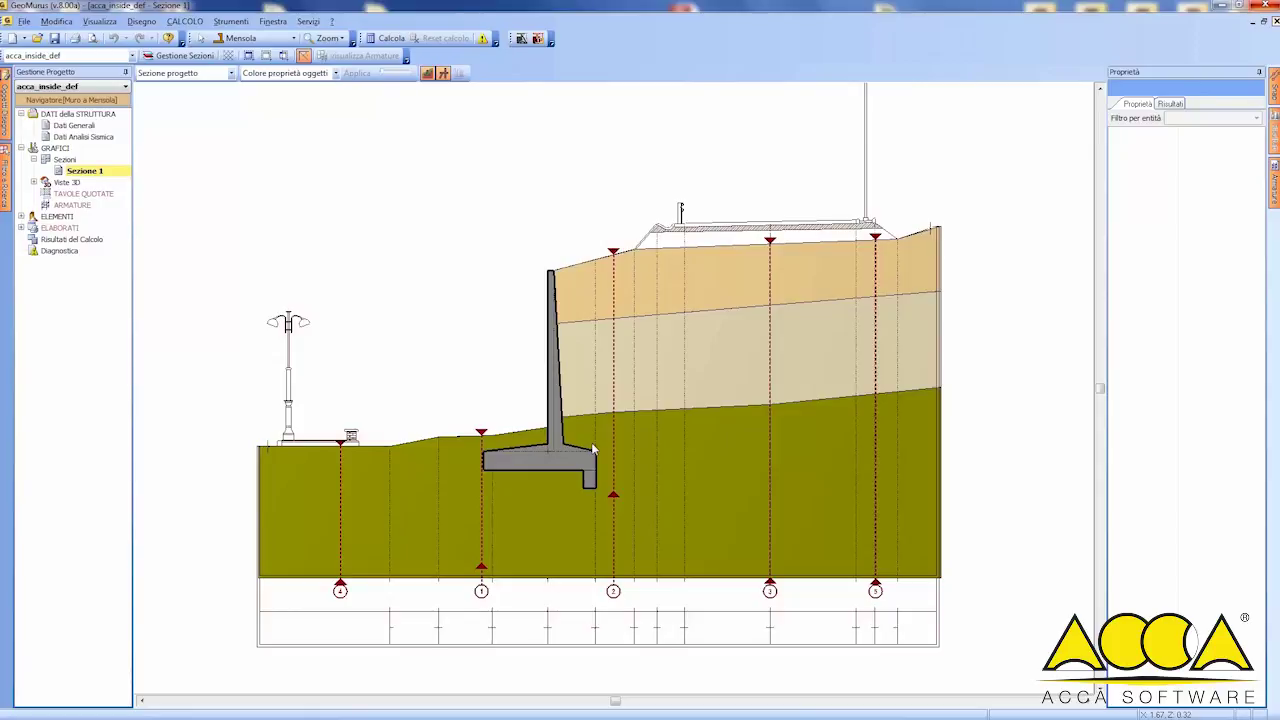
left_click(385, 39)
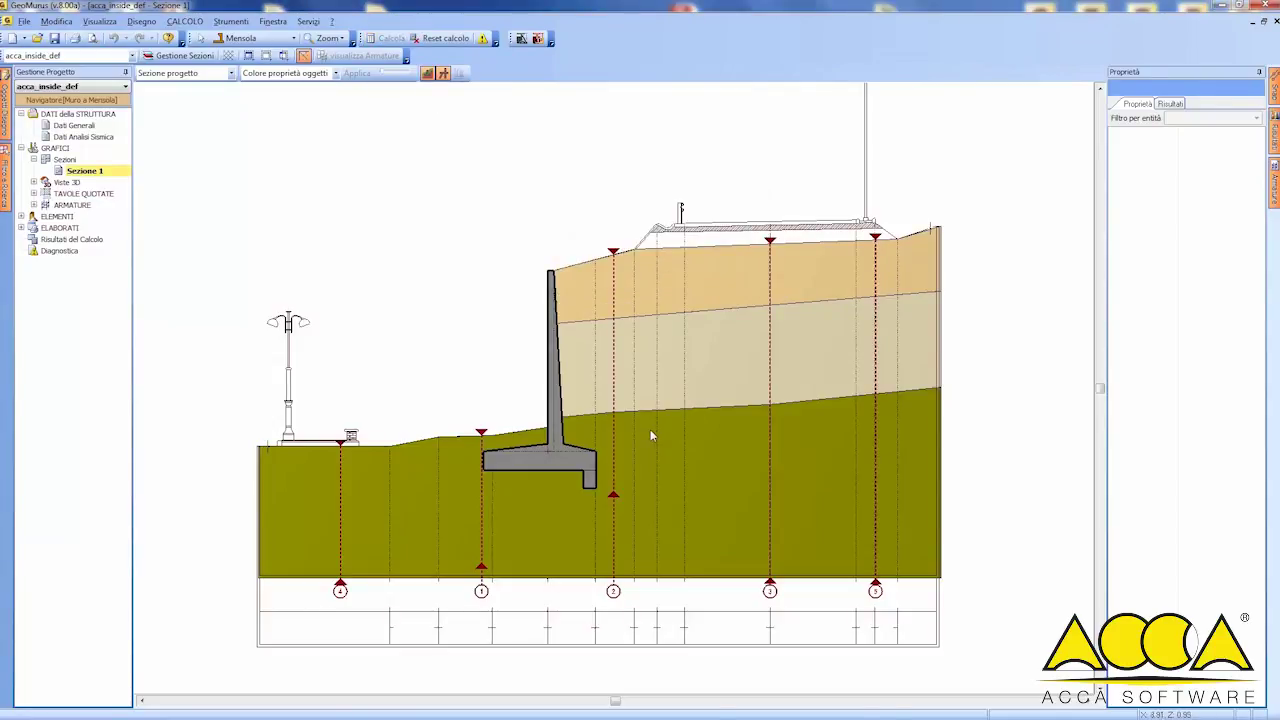
Display the SPINTE (thrust) results on the wall section
scroll(650, 429, "down", 2)
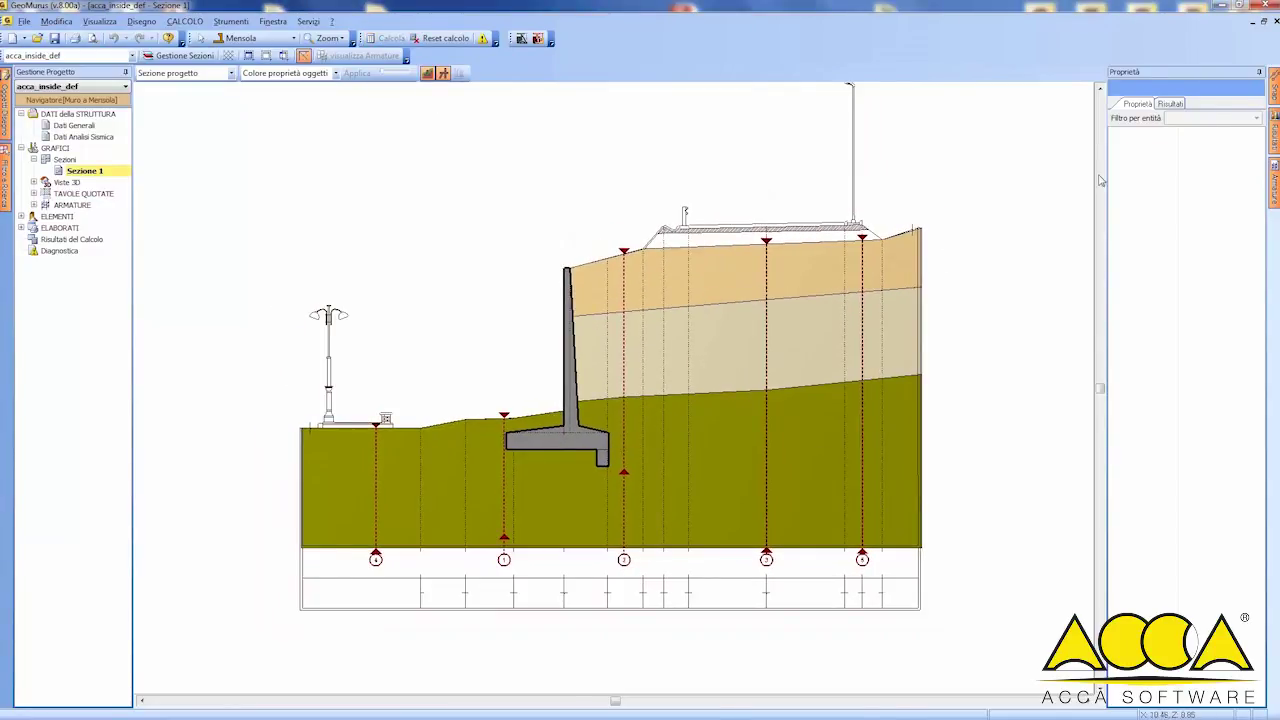
left_click(1274, 143)
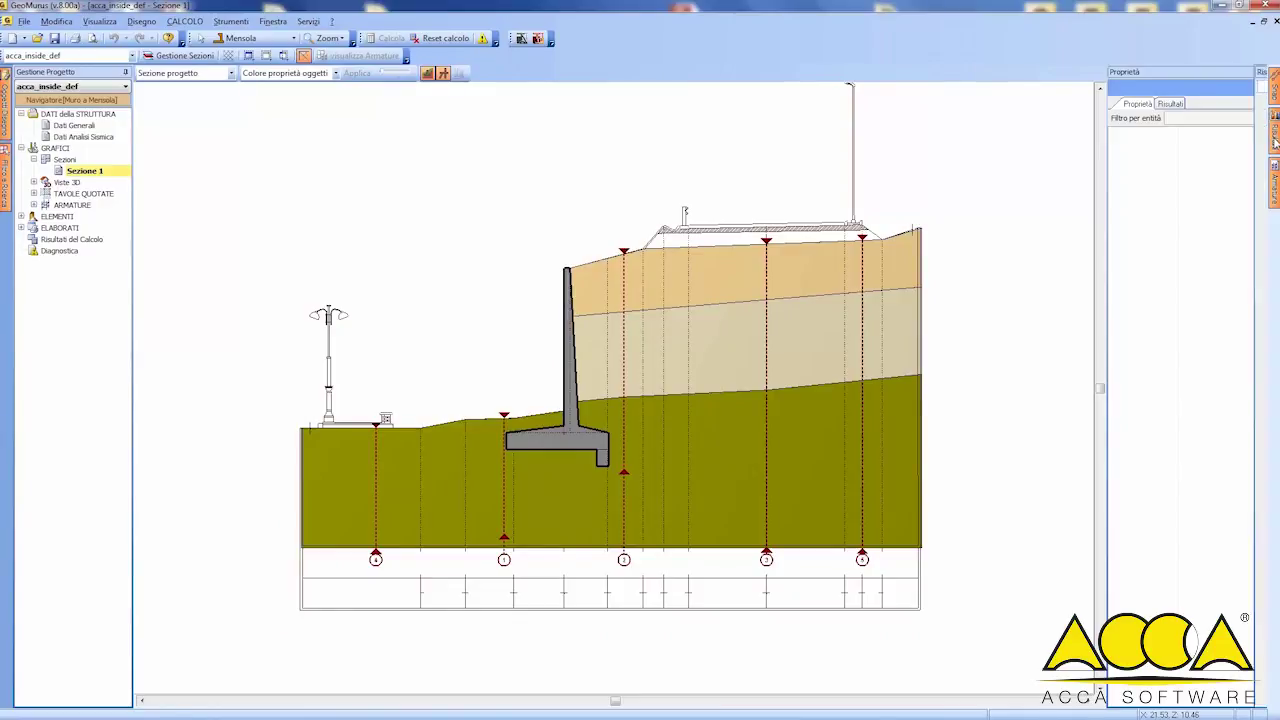
left_click(1134, 88)
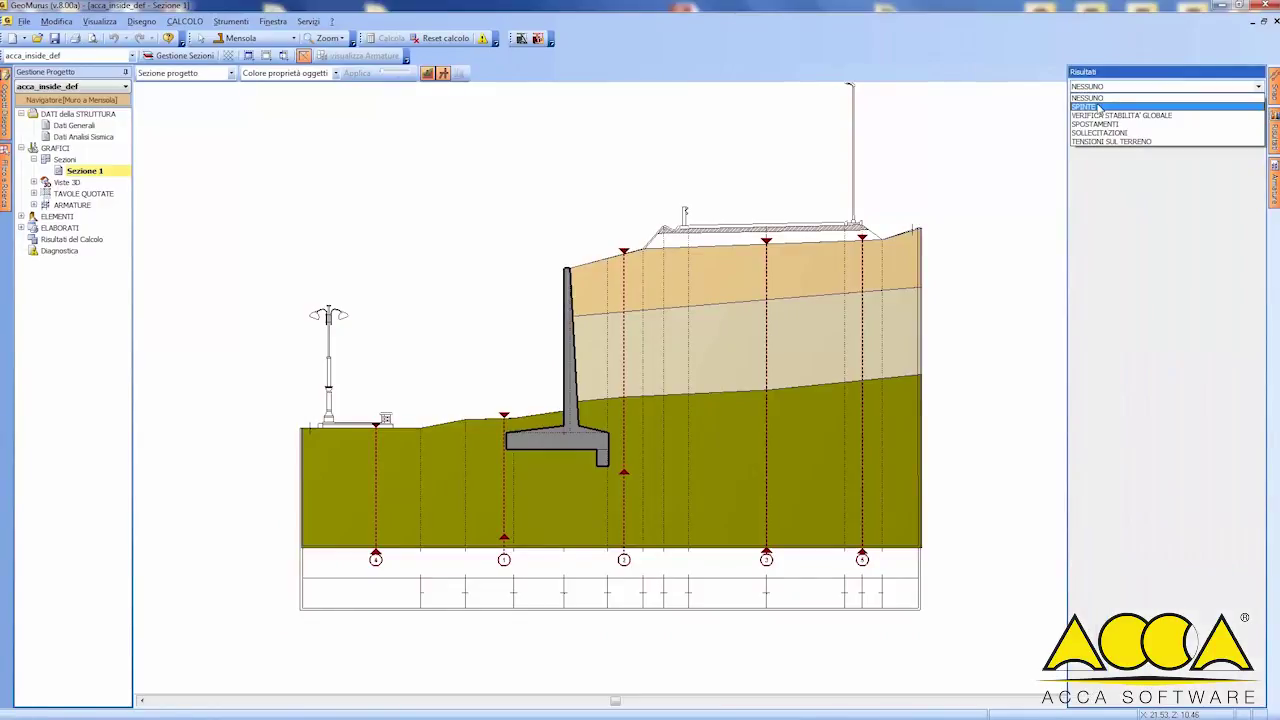
left_click(1100, 106)
Switch the thrust graph type to Cuneo spinta and apply it to examine the wedge behind the wall
left_click(1104, 163)
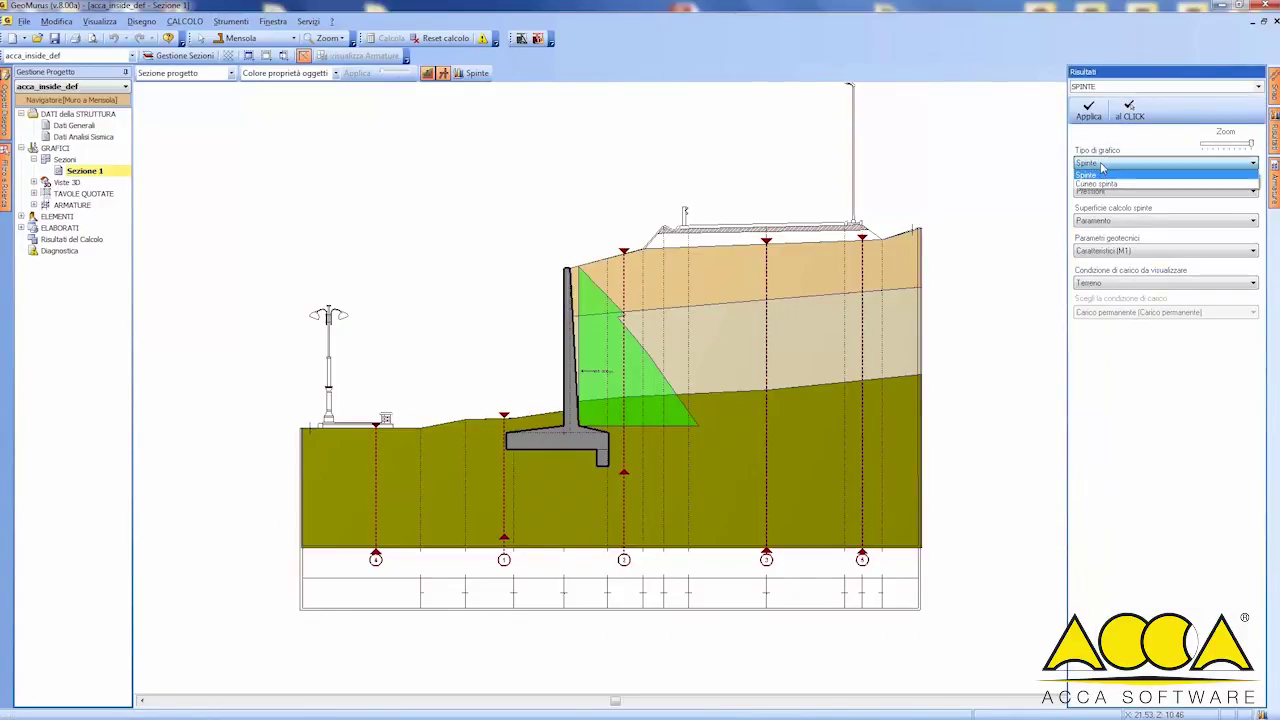
left_click(1102, 186)
left_click(1088, 110)
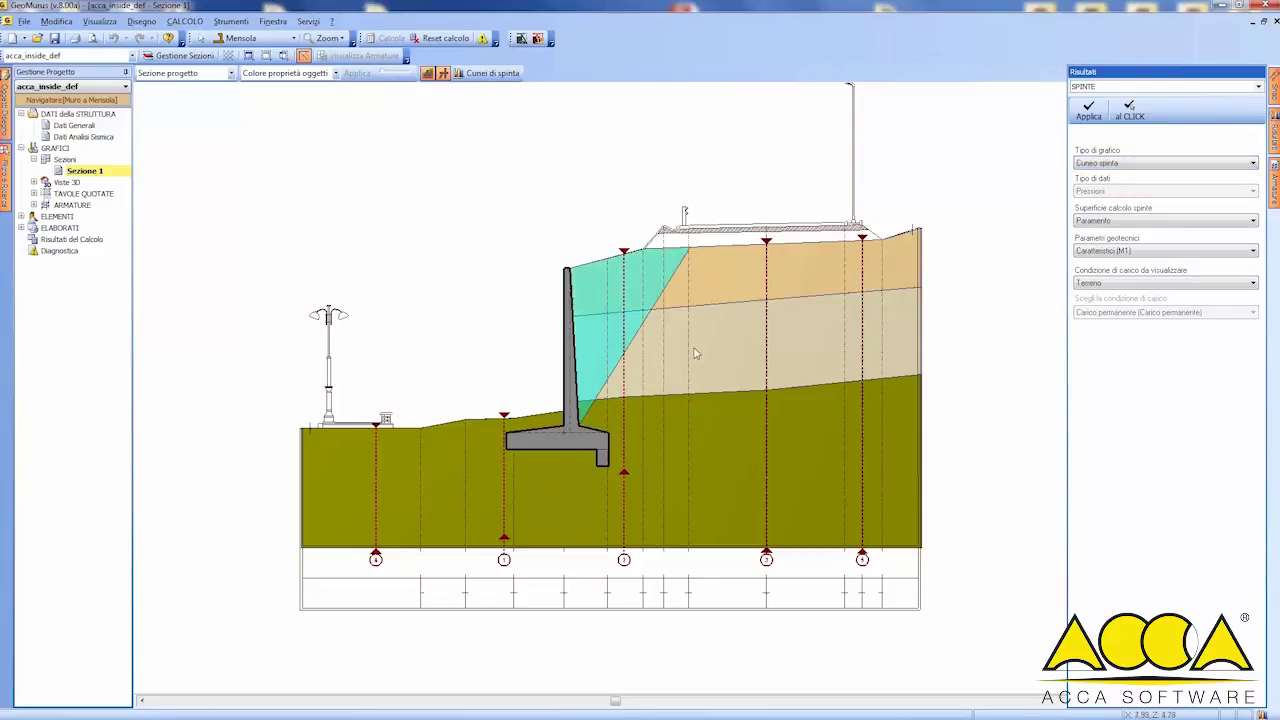
scroll(612, 370, "up", 5)
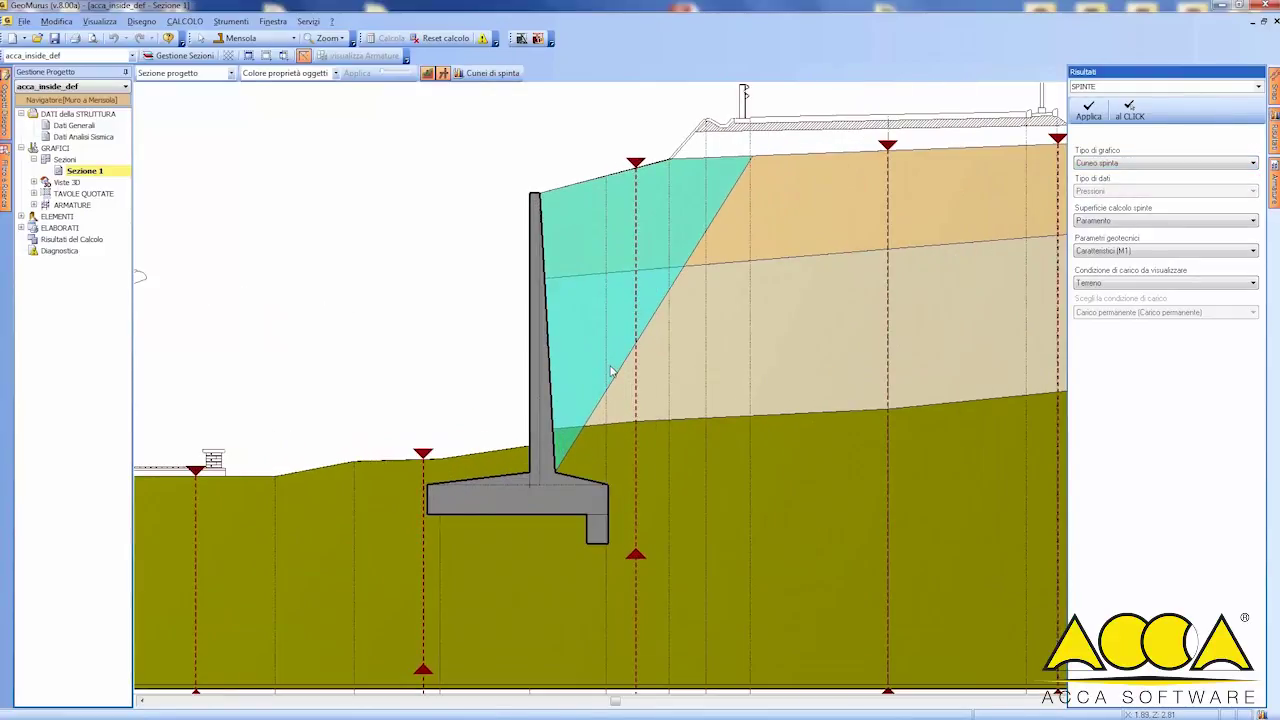